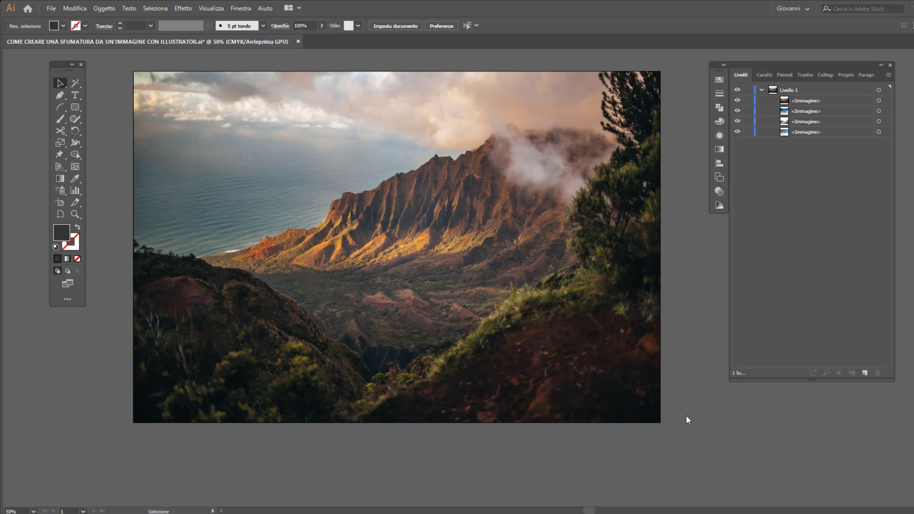
Select the mountain photo and preview a 4-row by 4-column gradient mesh via Crea trama sfumata.
{"action": "left_click", "coordinate": [878, 100]}
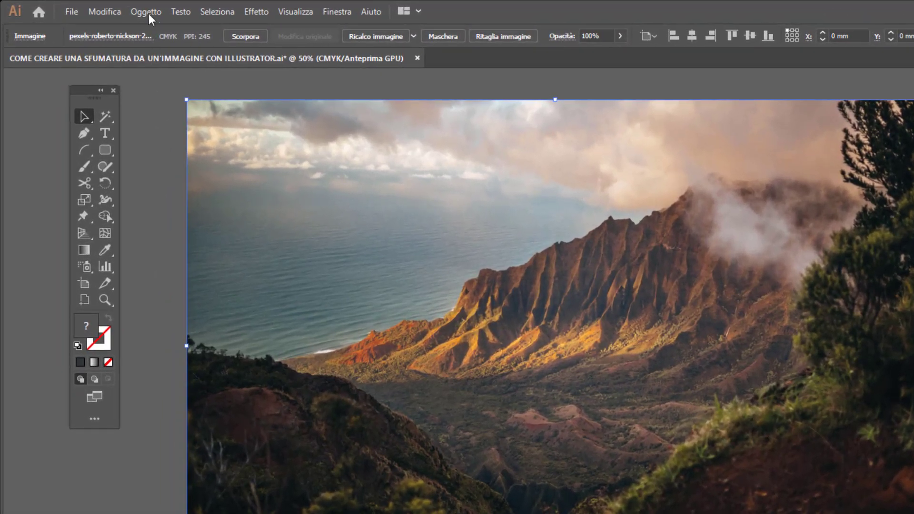
{"action": "left_click", "coordinate": [105, 9]}
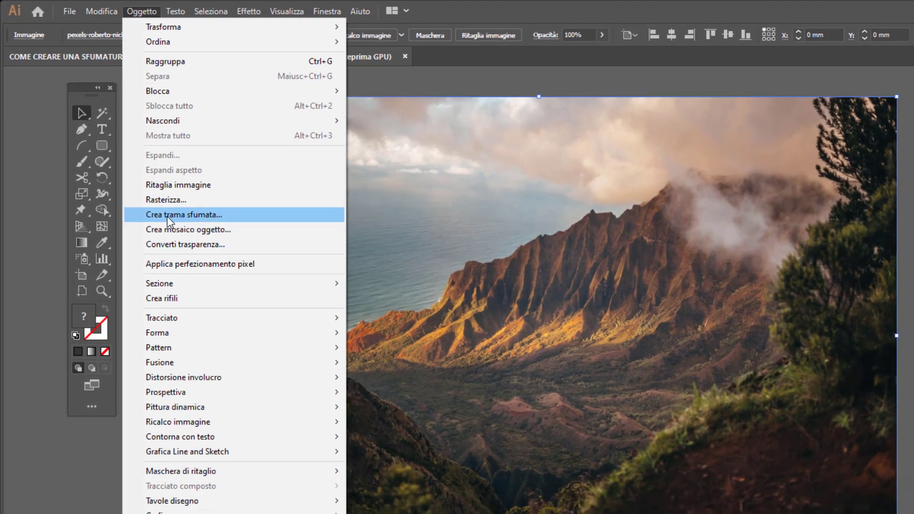
{"action": "left_click", "coordinate": [173, 223]}
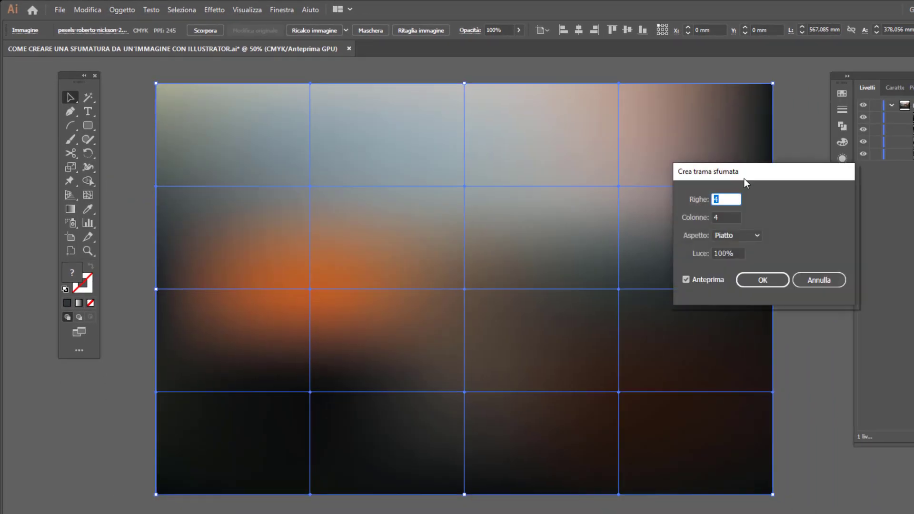
{"action": "mouse_move", "coordinate": [744, 177]}
{"action": "left_mouse_down"}
{"action": "mouse_move", "coordinate": [676, 182]}
{"action": "mouse_move", "coordinate": [704, 181]}
{"action": "mouse_move", "coordinate": [718, 194]}
{"action": "left_mouse_up"}
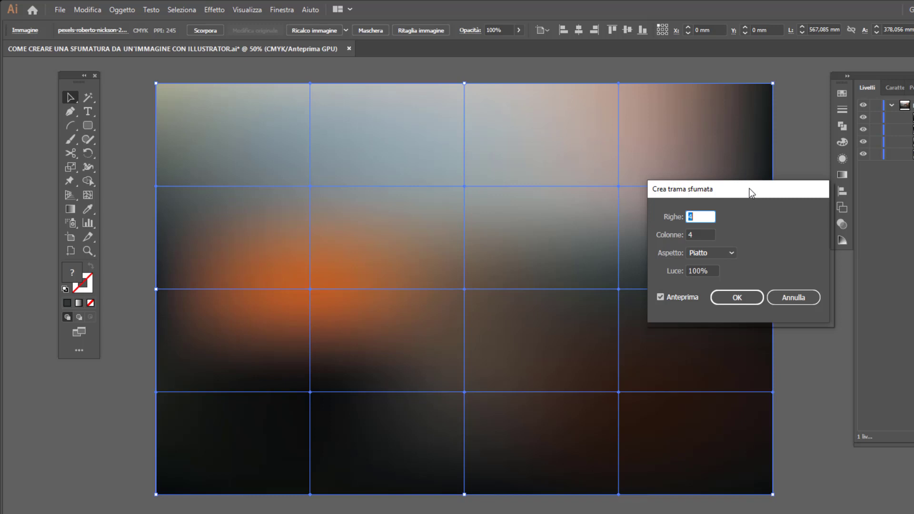
{"action": "left_click", "coordinate": [727, 259]}
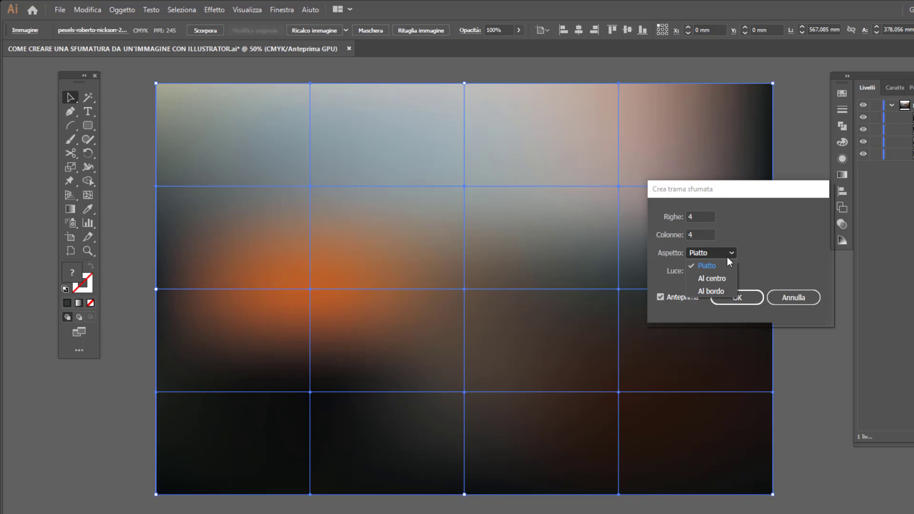
Try the Al centro mesh appearance, then switch to Al bordo.
{"action": "left_click", "coordinate": [712, 277]}
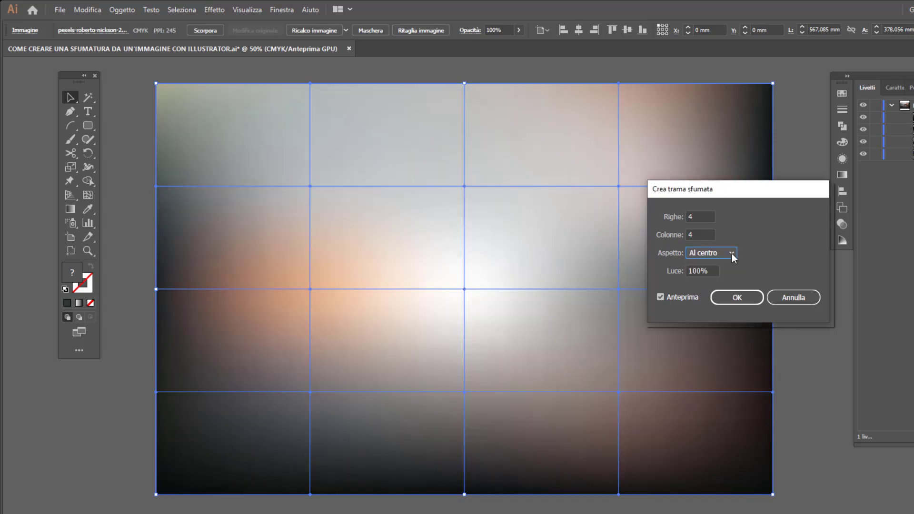
{"action": "left_click_drag", "start_coordinate": [757, 192], "coordinate": [842, 148]}
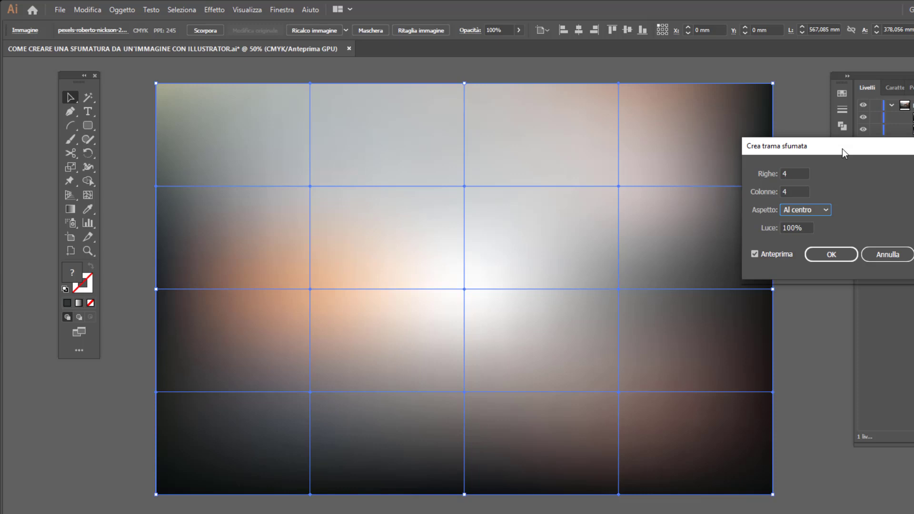
{"action": "left_click", "coordinate": [809, 209]}
{"action": "left_click", "coordinate": [818, 244]}
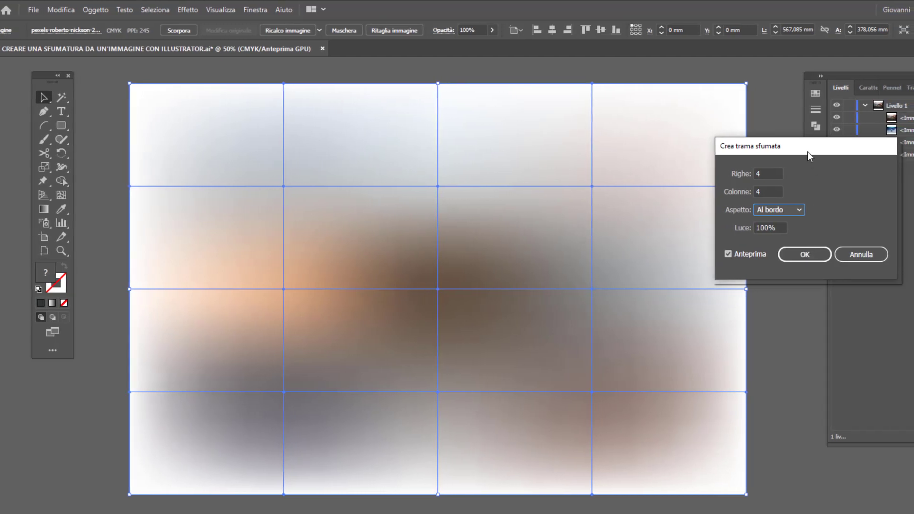
{"action": "left_click_drag", "start_coordinate": [806, 149], "coordinate": [742, 170]}
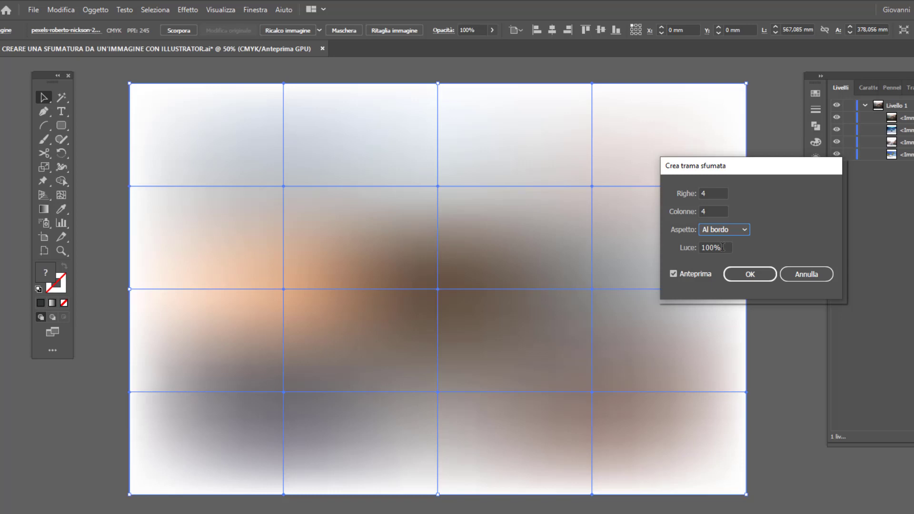
Lower the mesh light to 20% and toggle Anteprima to compare with the photo.
{"action": "key", "text": "Tab"}
{"action": "type", "text": "2"}
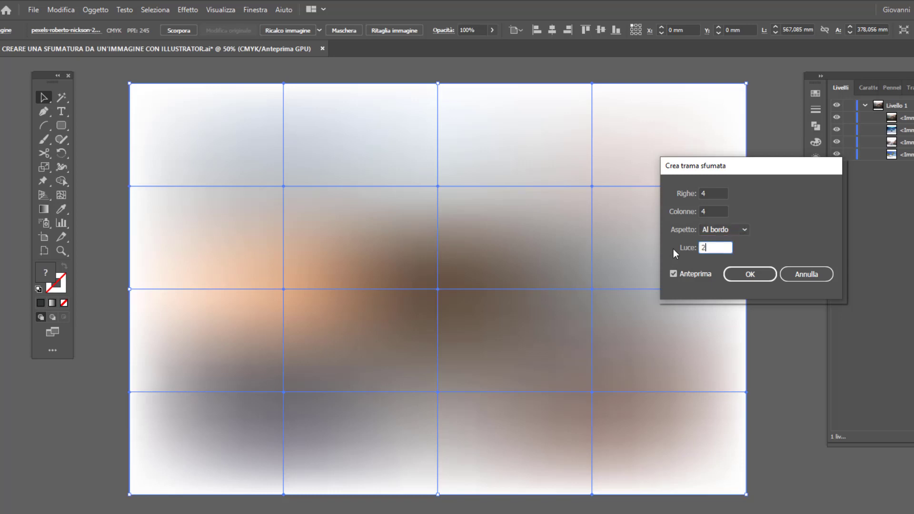
{"action": "type", "text": "0"}
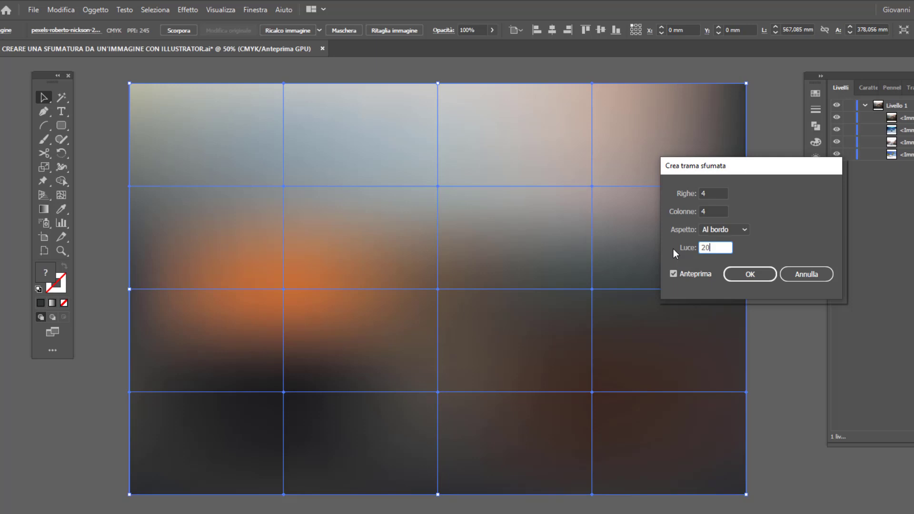
{"action": "left_click", "coordinate": [700, 274]}
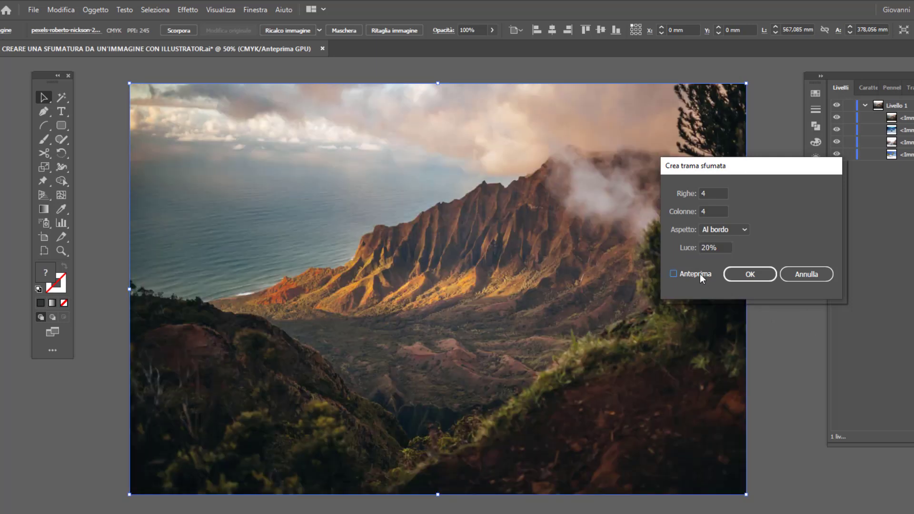
{"action": "left_click", "coordinate": [699, 273]}
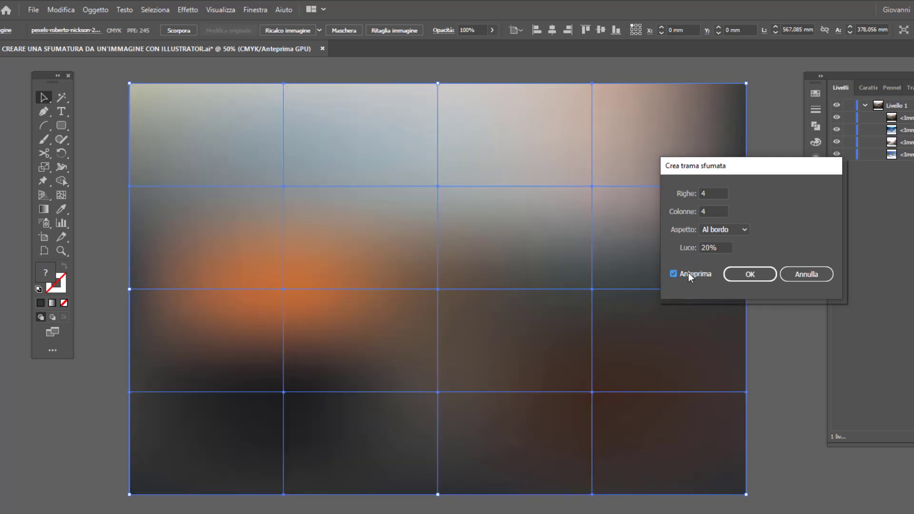
Restore Piatto appearance and 100% light, then create the 4×4 mesh on the mountain photo.
{"action": "left_click", "coordinate": [721, 233]}
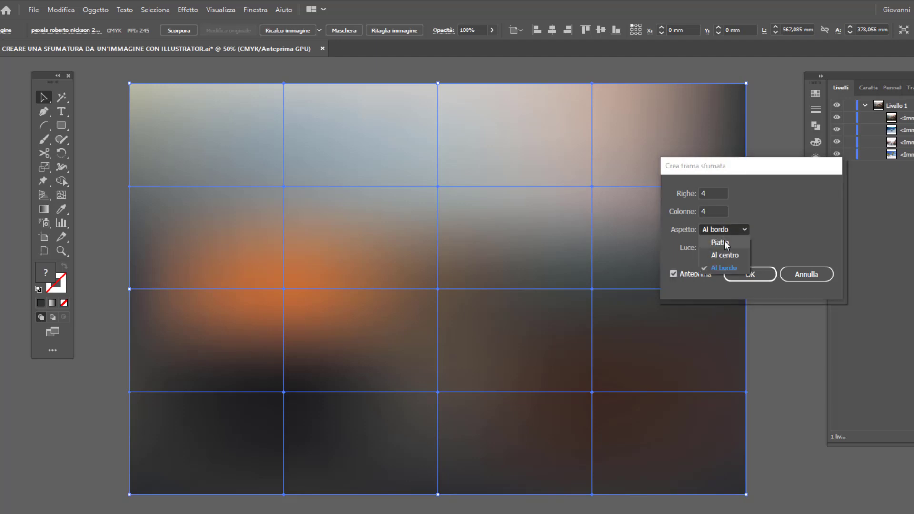
{"action": "left_click", "coordinate": [724, 242]}
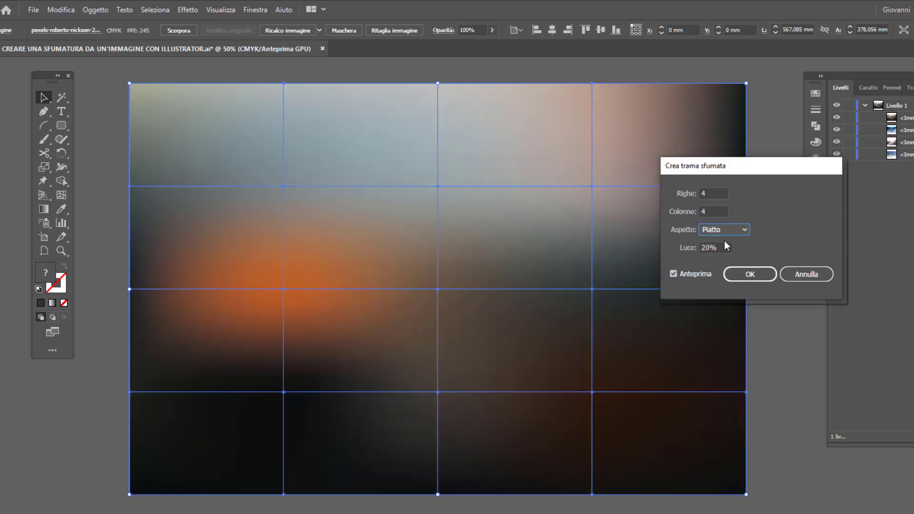
{"action": "key", "text": "Tab"}
{"action": "type", "text": "100"}
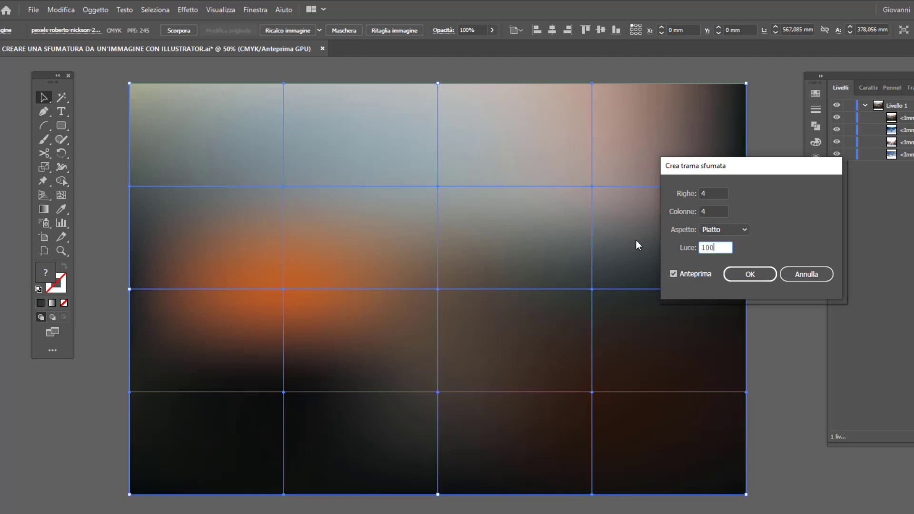
{"action": "key", "text": "Tab"}
{"action": "mouse_move", "coordinate": [744, 165]}
{"action": "left_mouse_down"}
{"action": "mouse_move", "coordinate": [738, 138]}
{"action": "mouse_move", "coordinate": [782, 149]}
{"action": "left_mouse_up"}
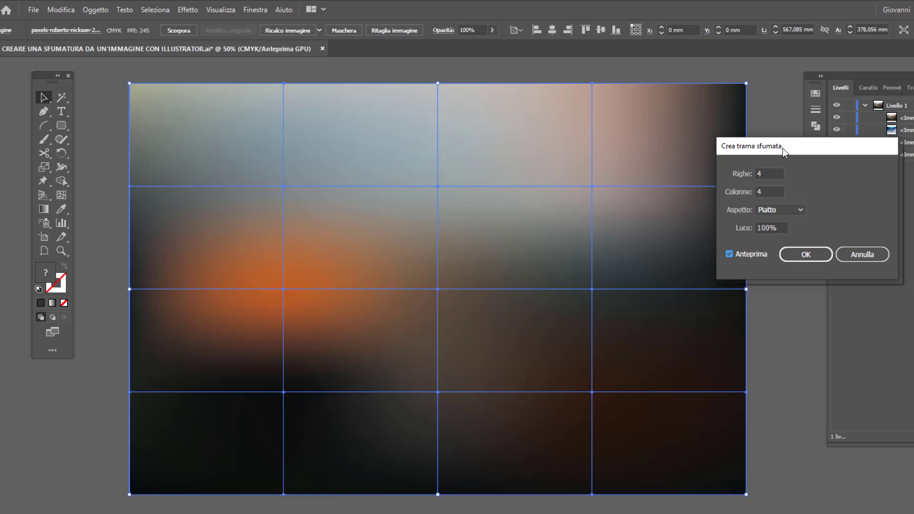
{"action": "left_click", "coordinate": [819, 255]}
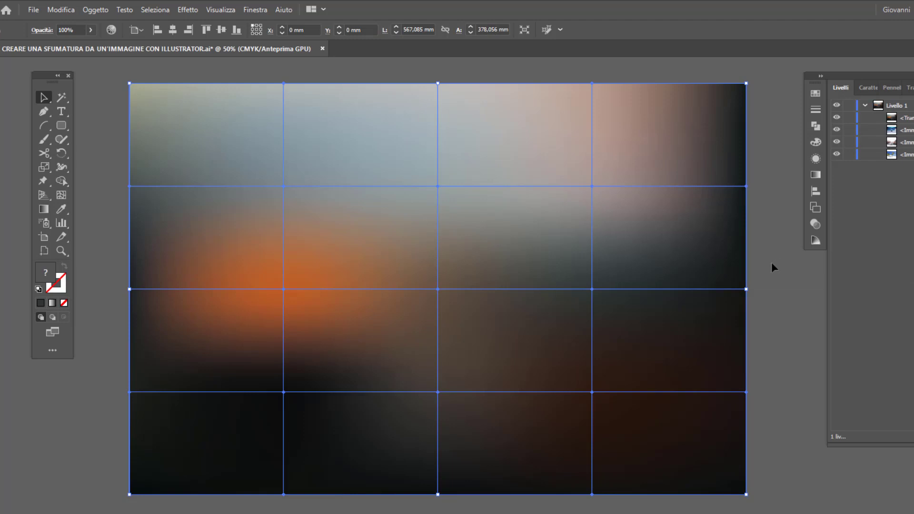
Warp the mesh by dragging its four corner-area points outward with the Mesh tool.
{"action": "left_click", "coordinate": [62, 196]}
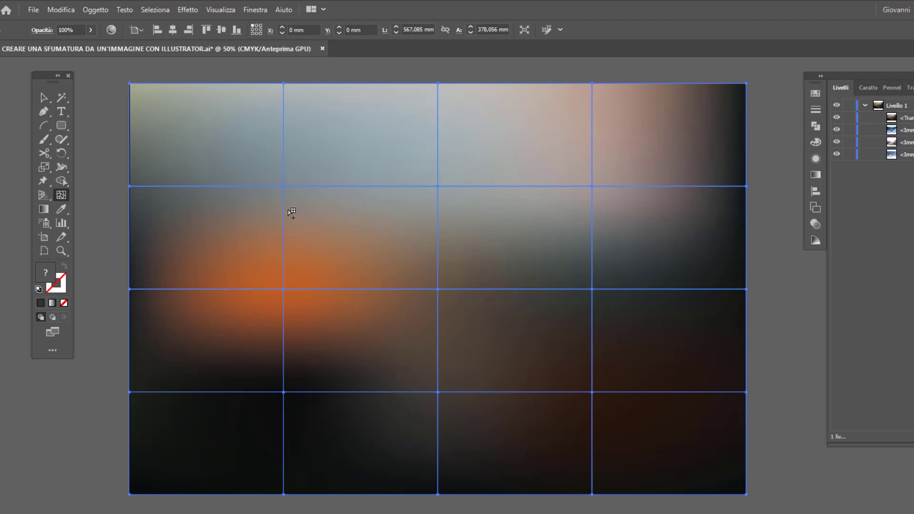
{"action": "left_click_drag", "start_coordinate": [280, 183], "coordinate": [262, 139]}
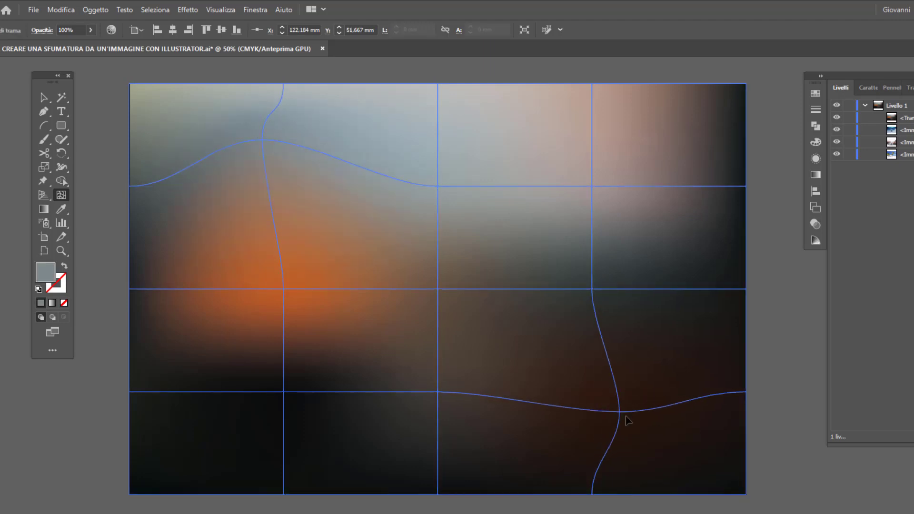
{"action": "left_click_drag", "start_coordinate": [591, 392], "coordinate": [634, 421]}
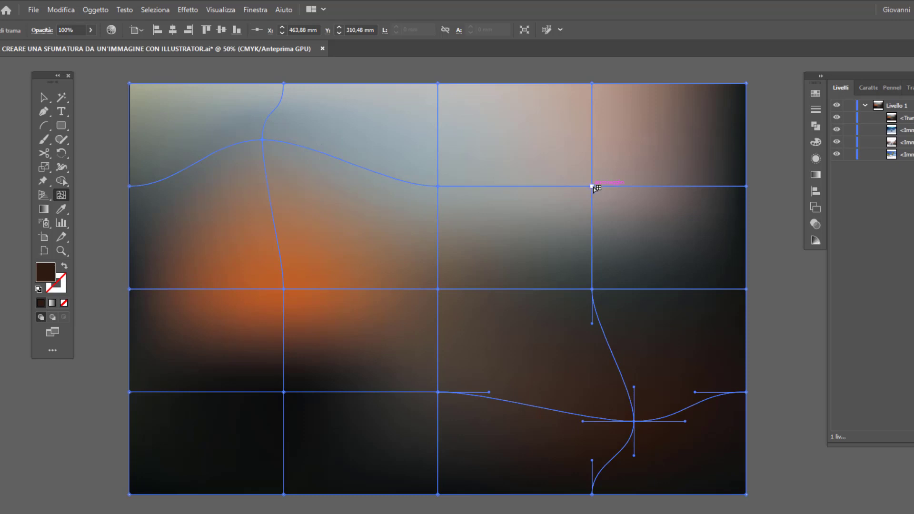
{"action": "left_click_drag", "start_coordinate": [592, 186], "coordinate": [627, 162]}
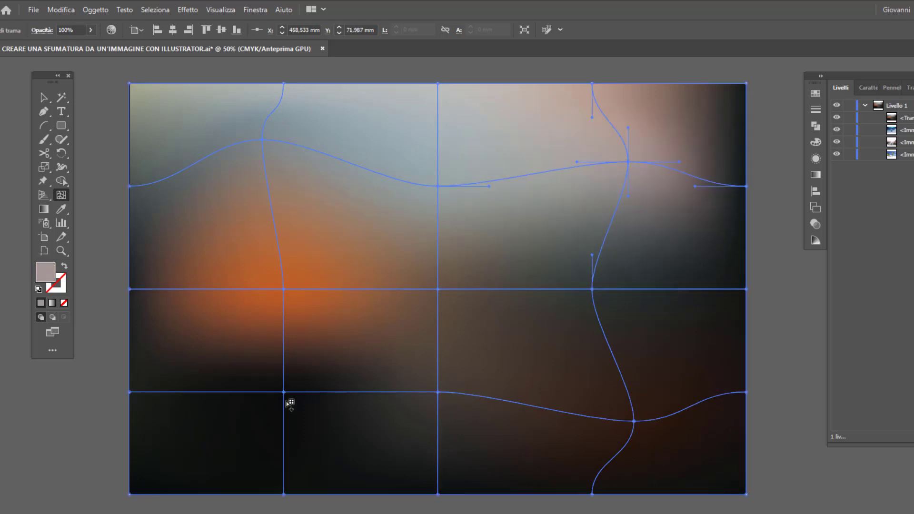
{"action": "left_click_drag", "start_coordinate": [283, 393], "coordinate": [269, 421]}
Deselect the mesh, hide the <Trama> layer and select the aurora photo.
{"action": "key", "text": "v"}
{"action": "key", "text": "ctrl+shift+a"}
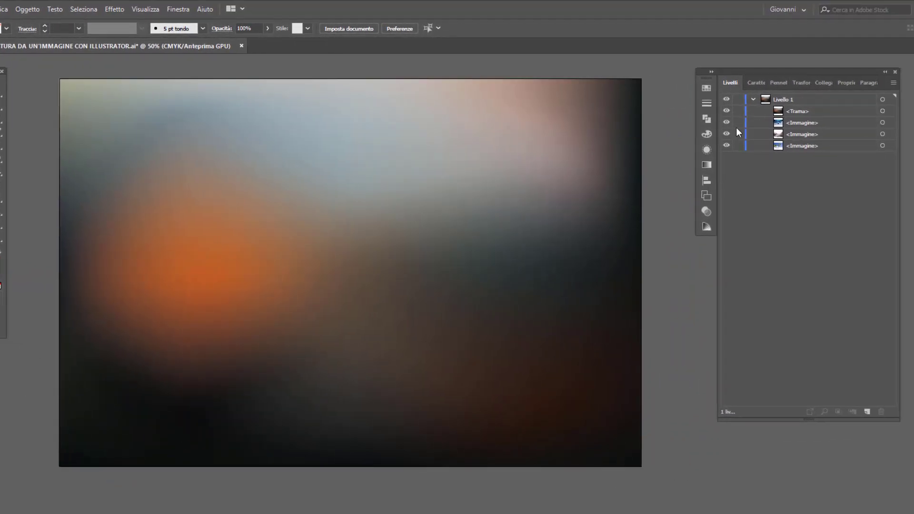
{"action": "left_click", "coordinate": [726, 111]}
{"action": "left_click", "coordinate": [882, 123]}
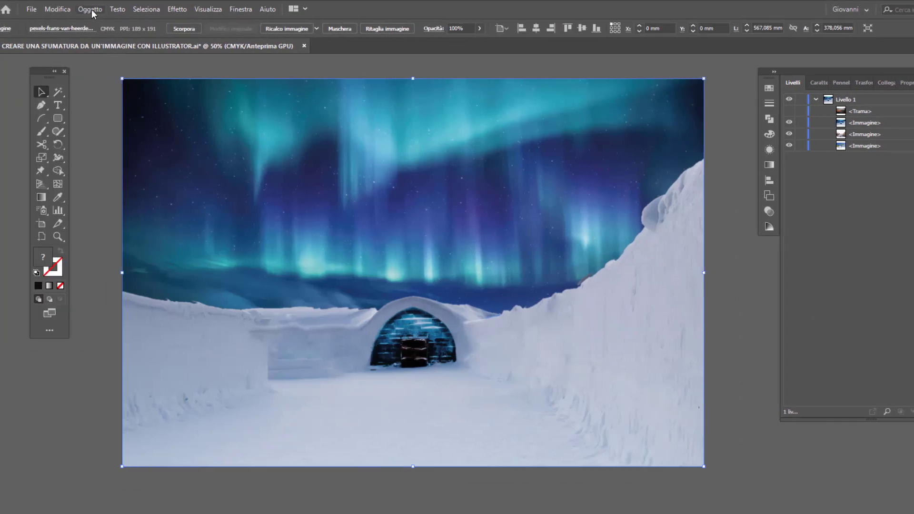
Convert the aurora photo into an 8-row by 8-column gradient mesh.
{"action": "left_click", "coordinate": [91, 10]}
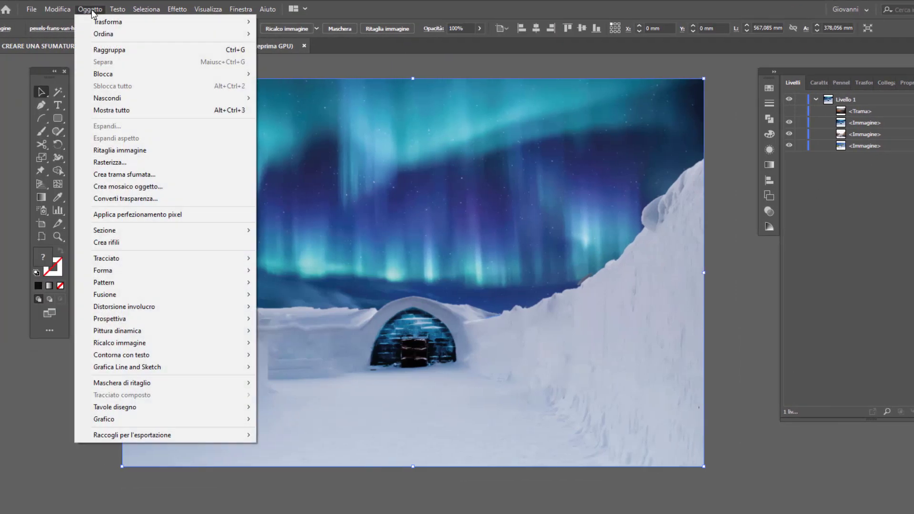
{"action": "left_click", "coordinate": [126, 174]}
{"action": "left_click_drag", "start_coordinate": [746, 142], "coordinate": [657, 164]}
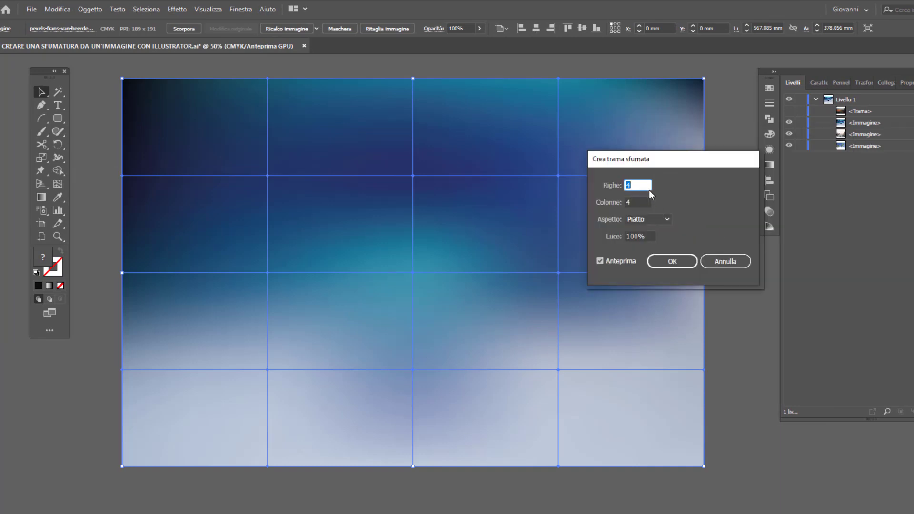
{"action": "type", "text": "8"}
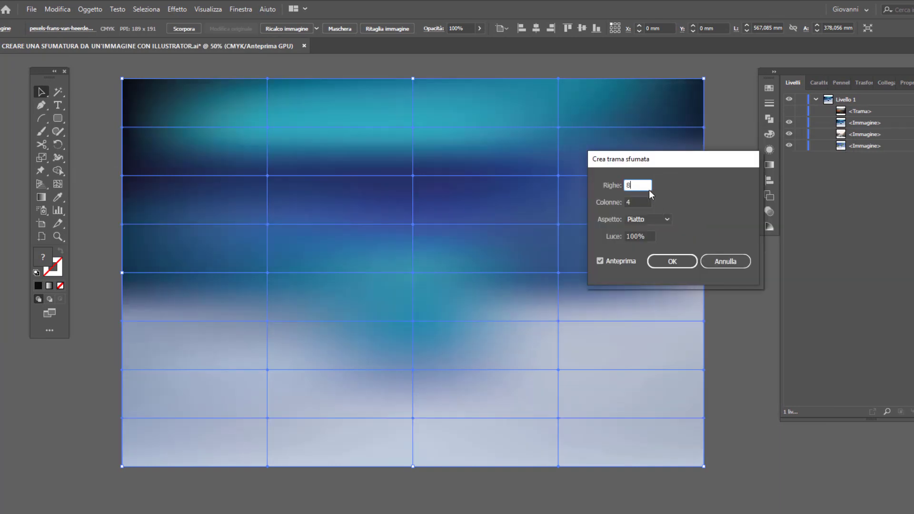
{"action": "key", "text": "Tab"}
{"action": "type", "text": "8"}
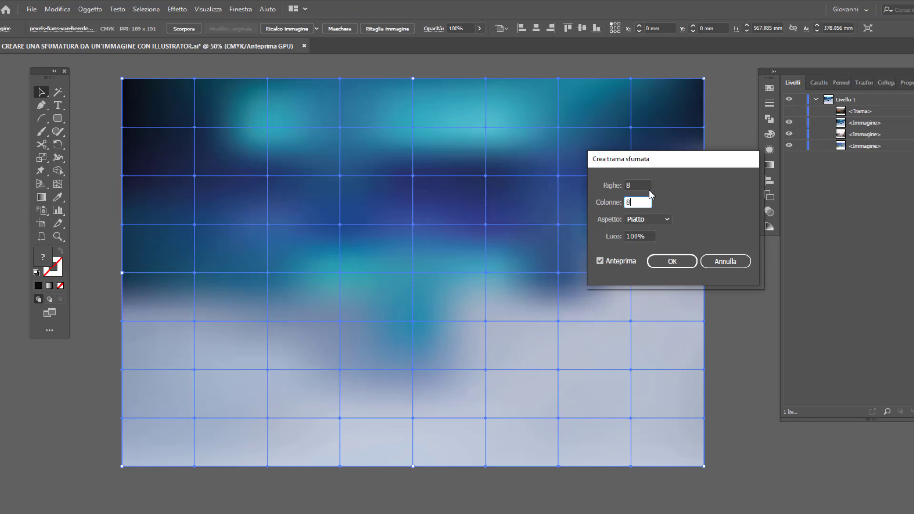
{"action": "left_click", "coordinate": [672, 260]}
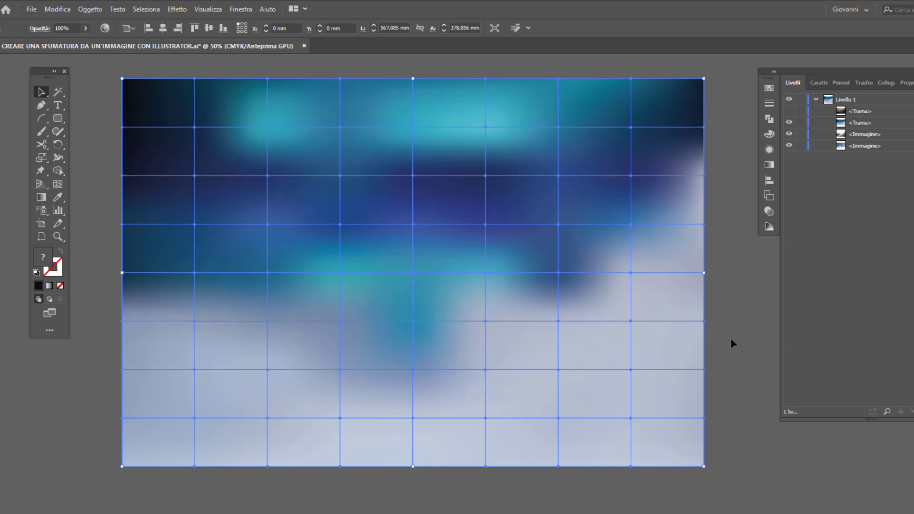
Undo the 8×8 mesh and reopen Crea trama sfumata on the photo.
{"action": "left_click", "coordinate": [62, 10]}
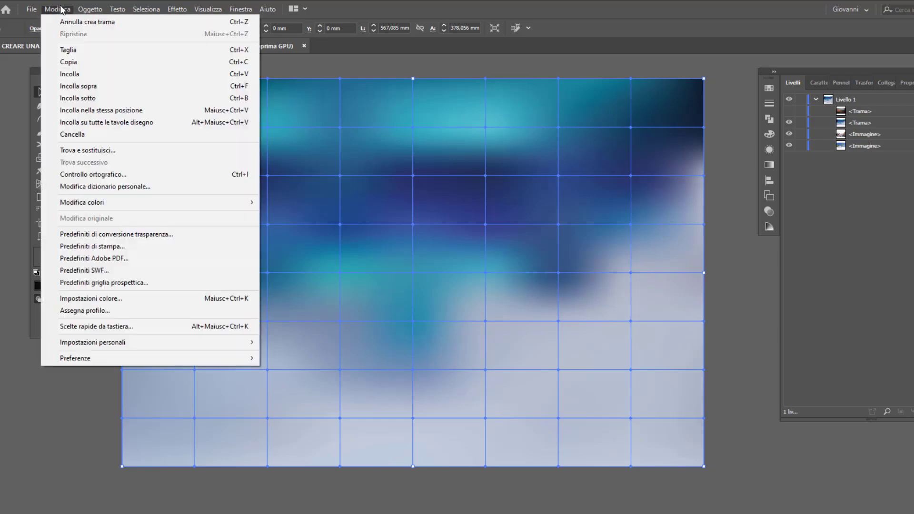
{"action": "left_click", "coordinate": [69, 22]}
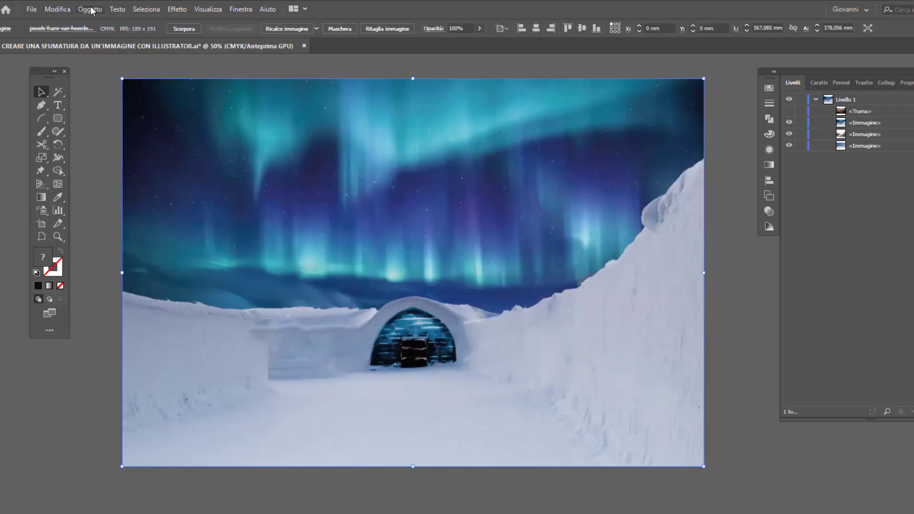
{"action": "left_click", "coordinate": [90, 10]}
{"action": "left_click", "coordinate": [138, 174]}
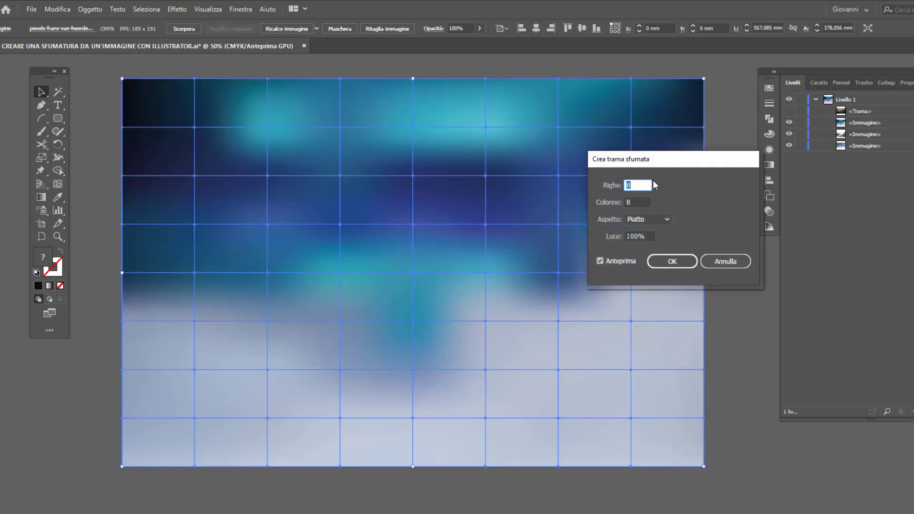
Set Righe and Colonne to 2 and apply the 2×2 gradient mesh.
{"action": "type", "text": "4"}
{"action": "key", "text": "Tab"}
{"action": "type", "text": "4"}
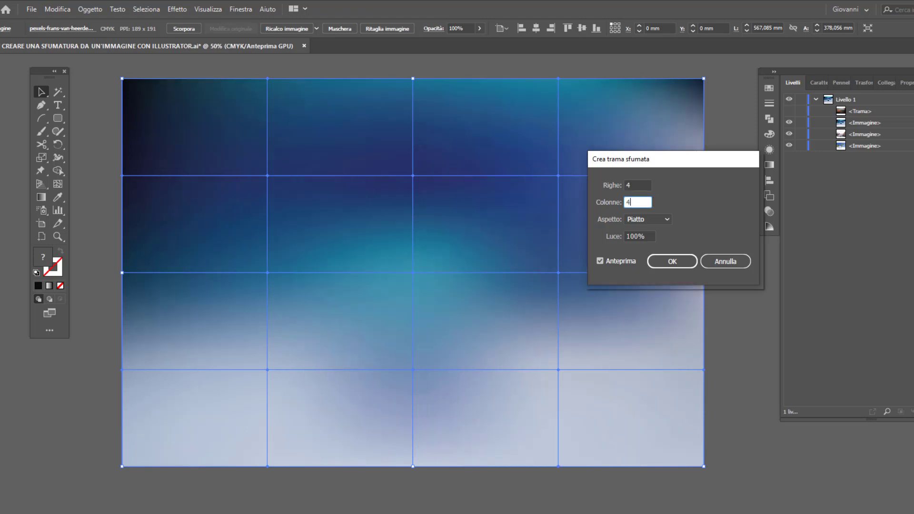
{"action": "key", "text": "shift+Tab"}
{"action": "type", "text": "2"}
{"action": "key", "text": "Tab"}
{"action": "type", "text": "2"}
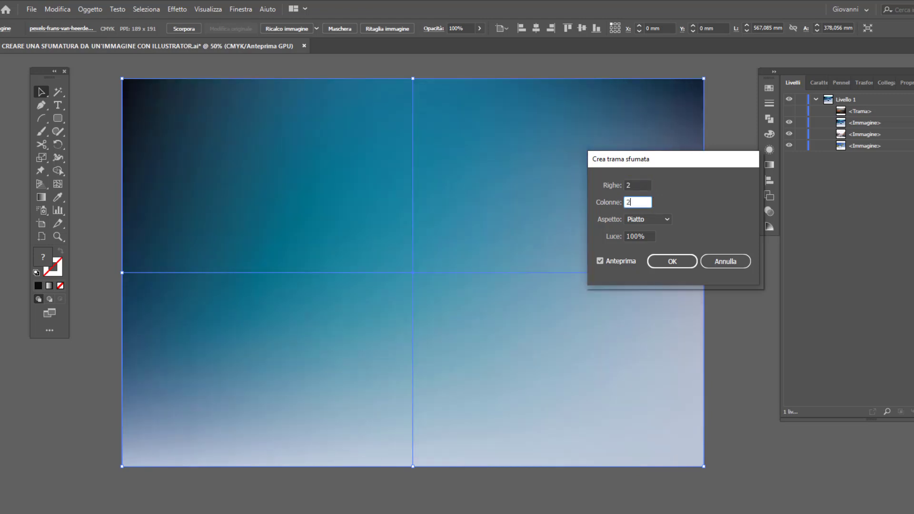
{"action": "mouse_move", "coordinate": [681, 159]}
{"action": "left_mouse_down"}
{"action": "mouse_move", "coordinate": [712, 437]}
{"action": "mouse_move", "coordinate": [747, 238]}
{"action": "mouse_move", "coordinate": [835, 195]}
{"action": "left_mouse_up"}
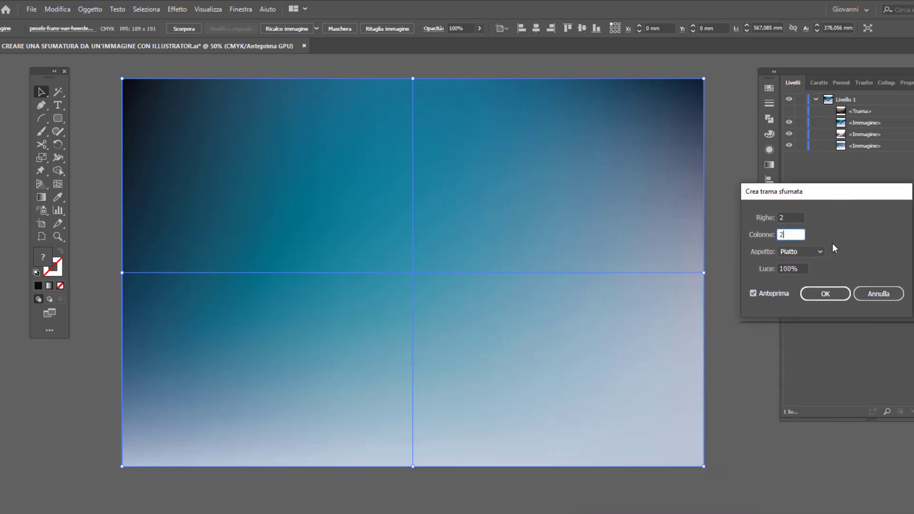
{"action": "left_click", "coordinate": [826, 294]}
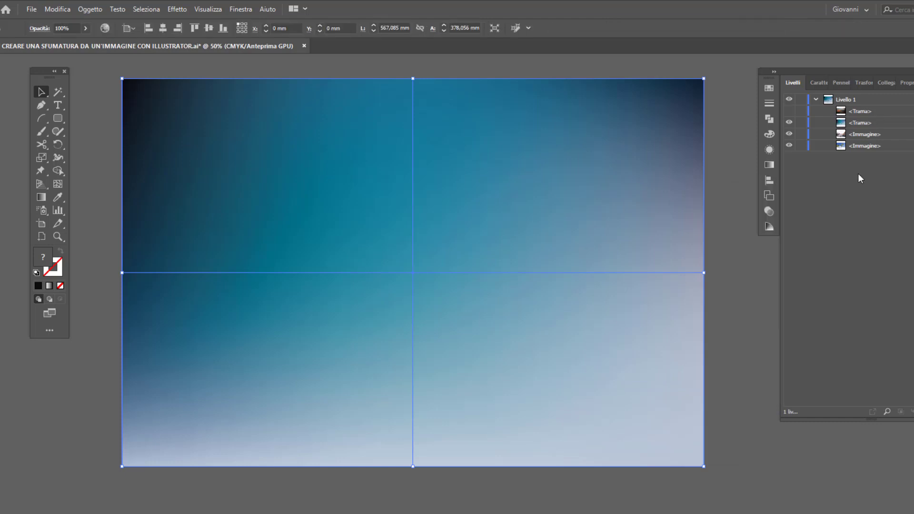
Hide the aurora mesh layer, select the canyon photo and start a 2×2 gradient mesh on it.
{"action": "left_click", "coordinate": [788, 123]}
{"action": "left_click", "coordinate": [576, 367]}
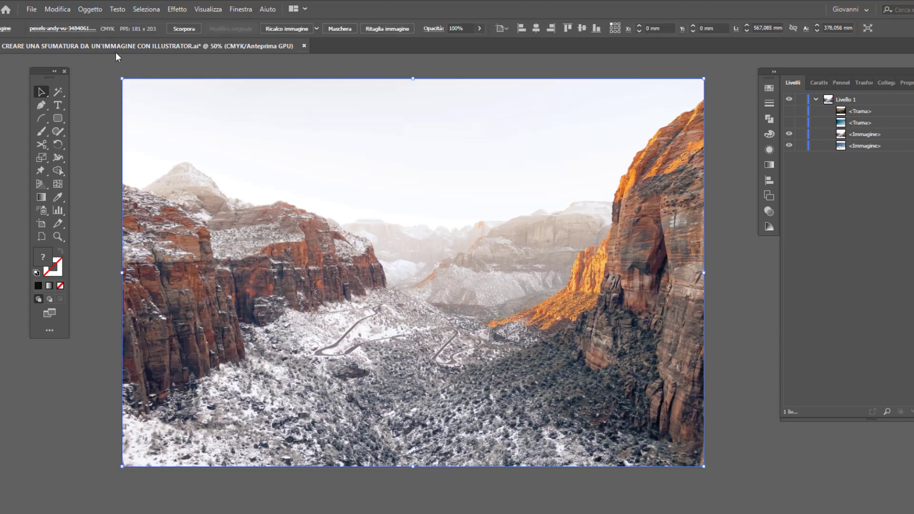
{"action": "left_click", "coordinate": [90, 9]}
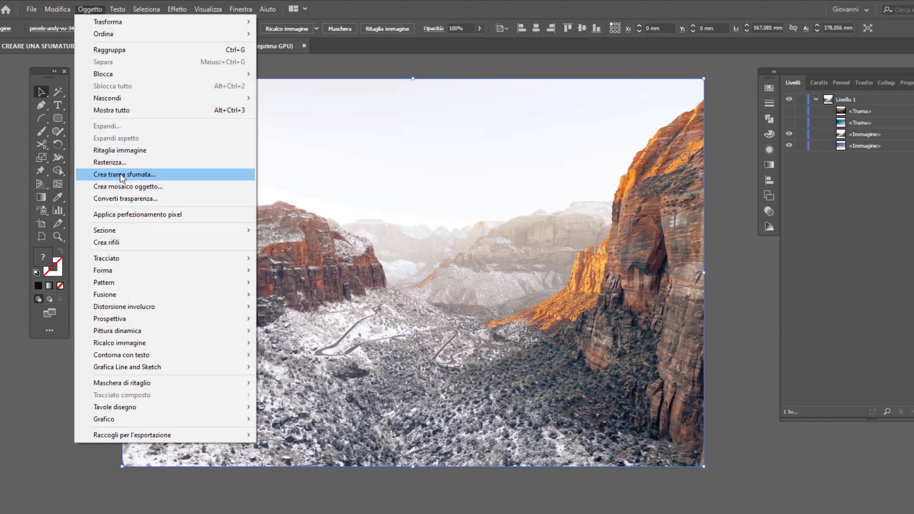
{"action": "left_click", "coordinate": [120, 174]}
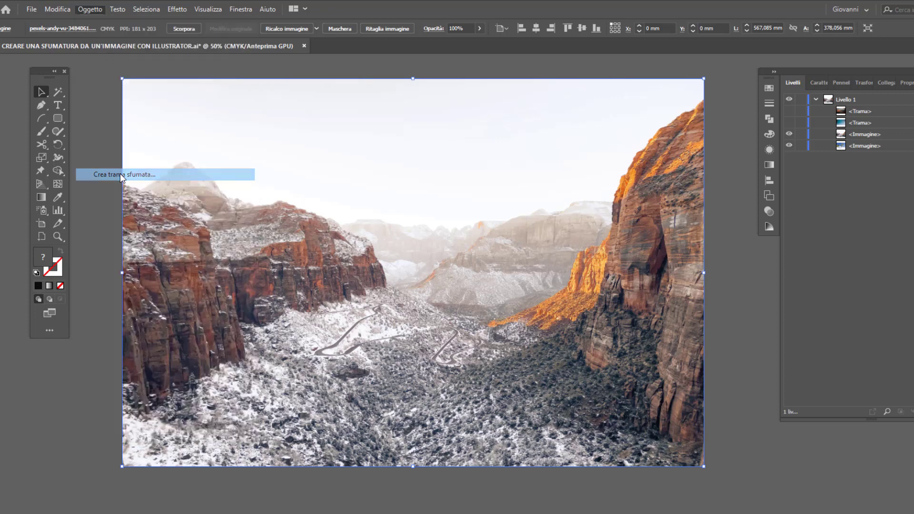
{"action": "left_click_drag", "start_coordinate": [827, 199], "coordinate": [783, 168]}
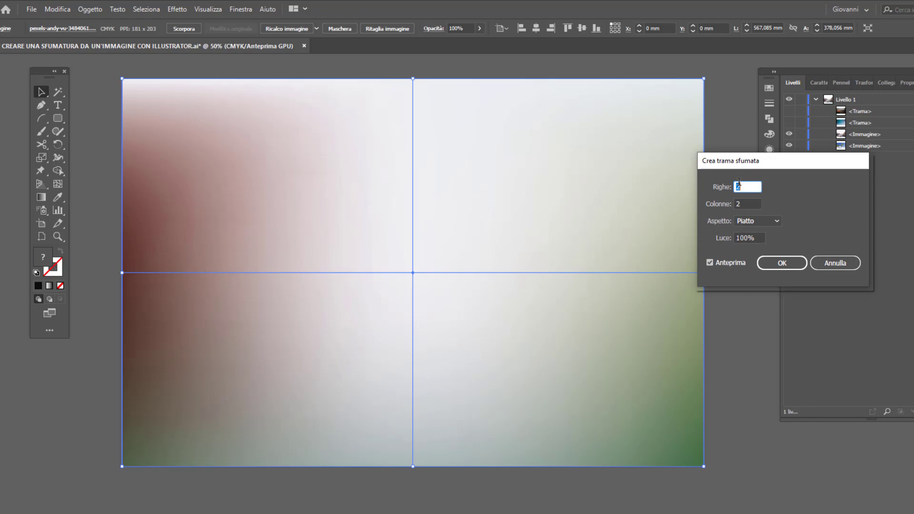
{"action": "mouse_move", "coordinate": [751, 165]}
{"action": "left_mouse_down"}
{"action": "mouse_move", "coordinate": [594, 232]}
{"action": "mouse_move", "coordinate": [565, 346]}
{"action": "mouse_move", "coordinate": [621, 471]}
{"action": "mouse_move", "coordinate": [785, 491]}
{"action": "mouse_move", "coordinate": [744, 366]}
{"action": "mouse_move", "coordinate": [603, 276]}
{"action": "mouse_move", "coordinate": [581, 301]}
{"action": "left_mouse_up"}
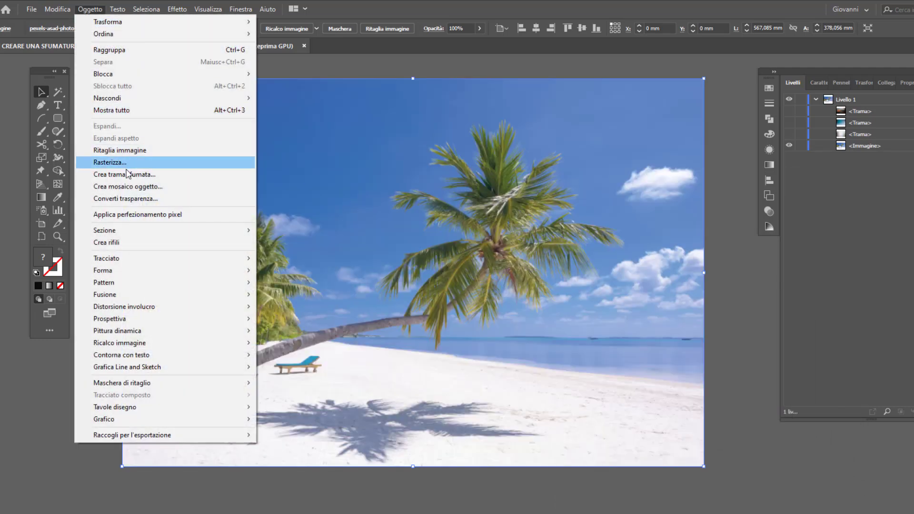
Apply a 2×2 gradient mesh to the palm-beach photo and deselect it.
{"action": "left_click", "coordinate": [129, 175]}
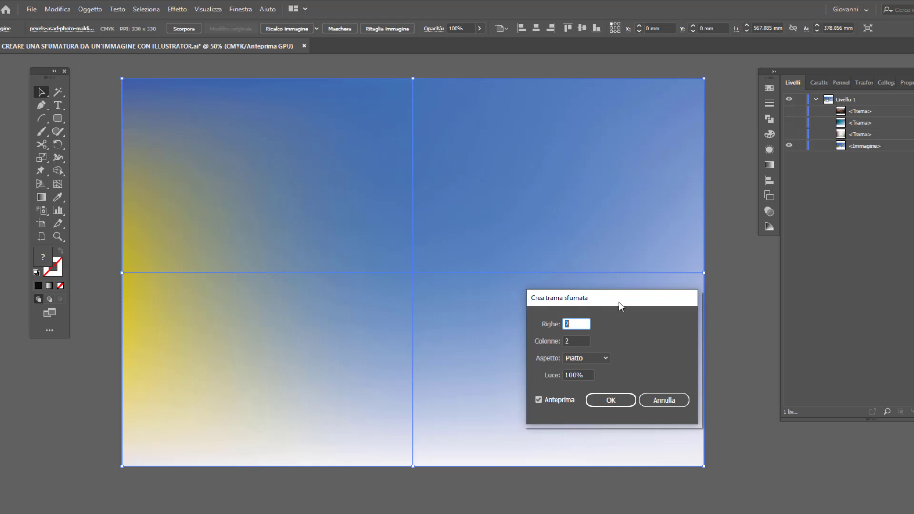
{"action": "mouse_move", "coordinate": [618, 301]}
{"action": "left_mouse_down"}
{"action": "mouse_move", "coordinate": [633, 250]}
{"action": "mouse_move", "coordinate": [601, 137]}
{"action": "left_mouse_up"}
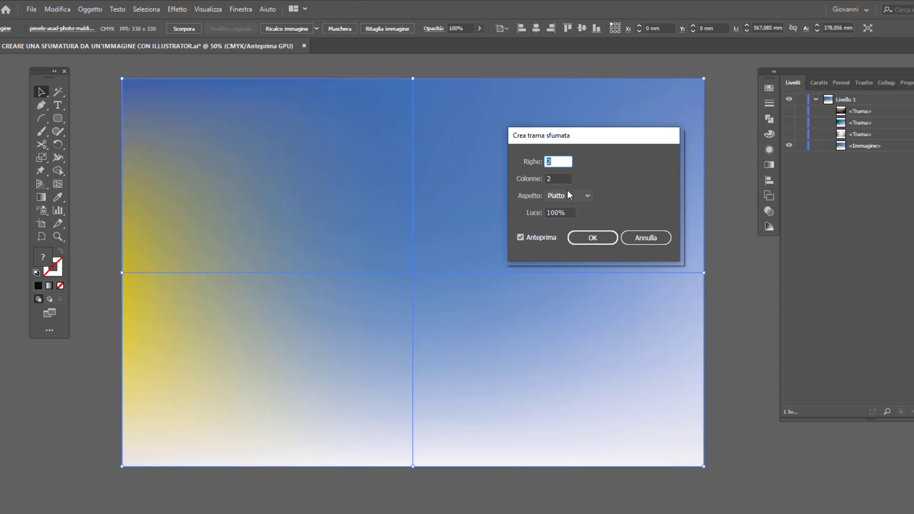
{"action": "key", "text": "Tab"}
{"action": "left_click", "coordinate": [601, 238]}
{"action": "left_click", "coordinate": [723, 400]}
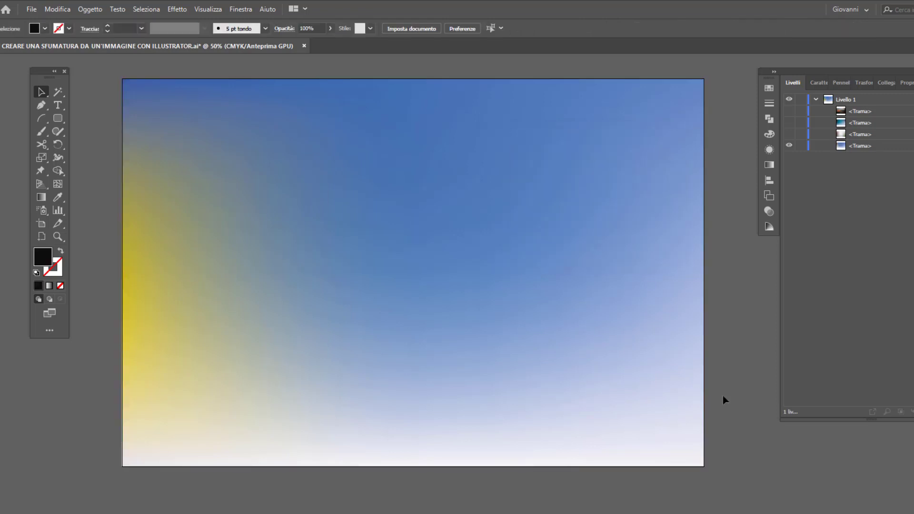
Save As with the Adobe PDF (*.PDF) format chosen, confirming the file name.
{"action": "left_click", "coordinate": [30, 9]}
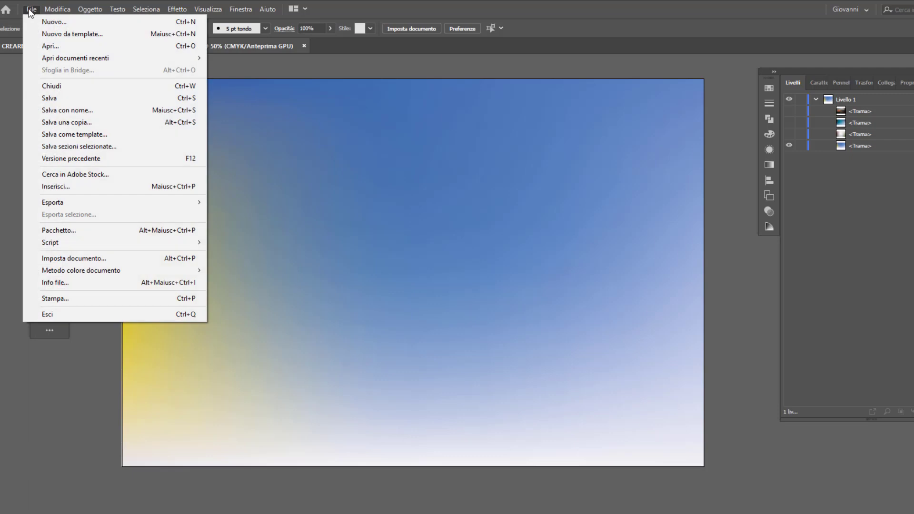
{"action": "left_click", "coordinate": [77, 111]}
{"action": "left_click", "coordinate": [203, 367]}
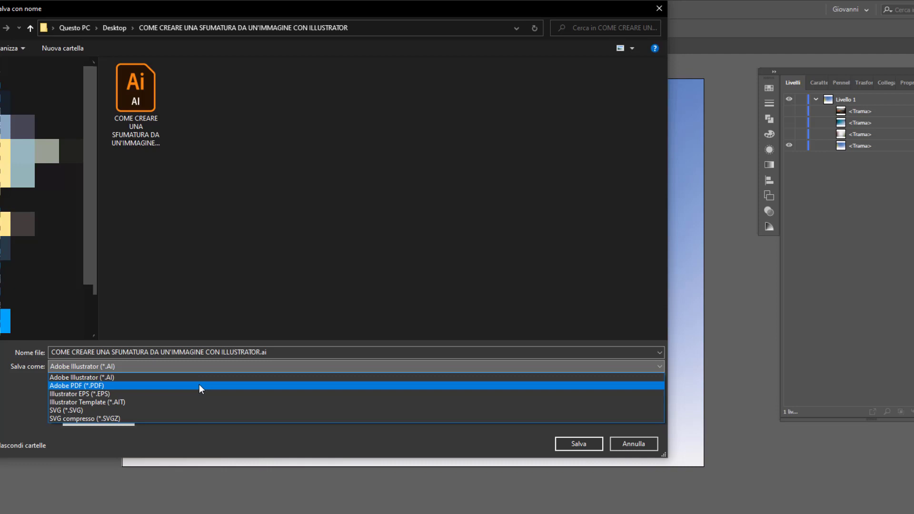
{"action": "left_click", "coordinate": [199, 385]}
{"action": "key", "text": "Return"}
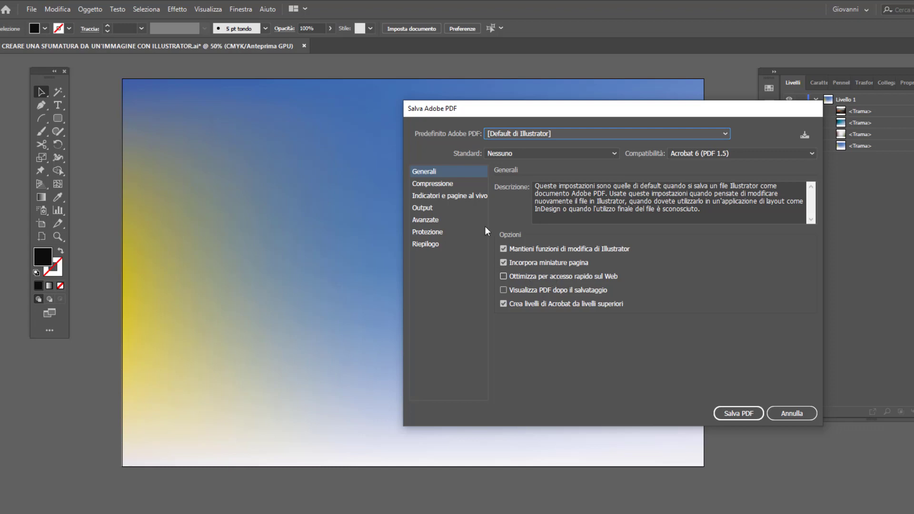
Check the Compressione settings and save the PDF with the default preset.
{"action": "left_click", "coordinate": [438, 184]}
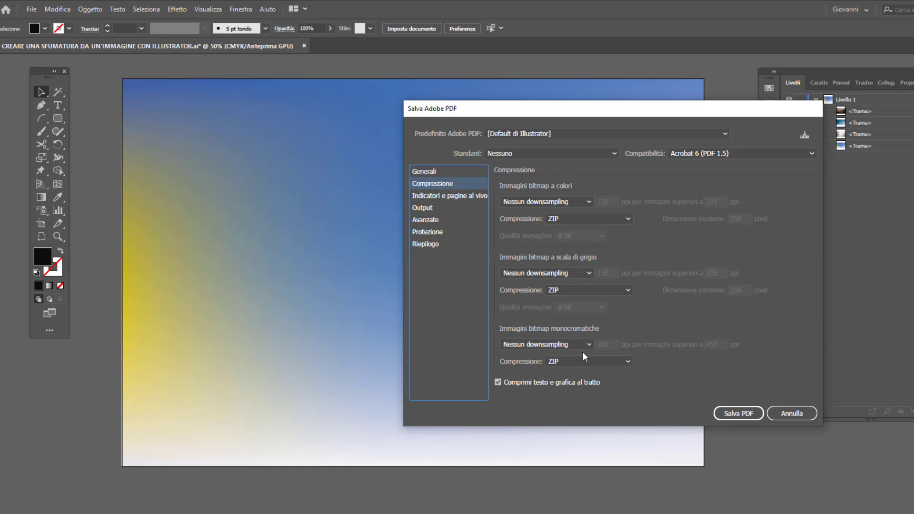
{"action": "left_click", "coordinate": [727, 413]}
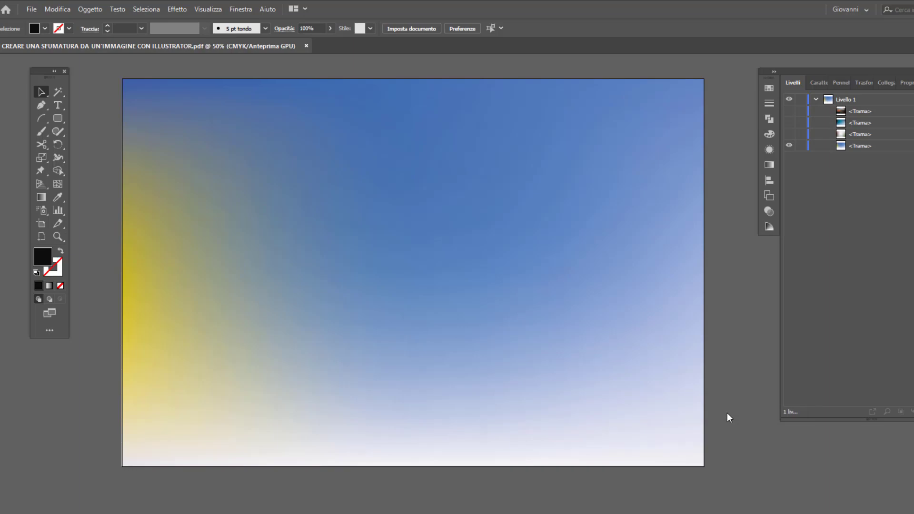